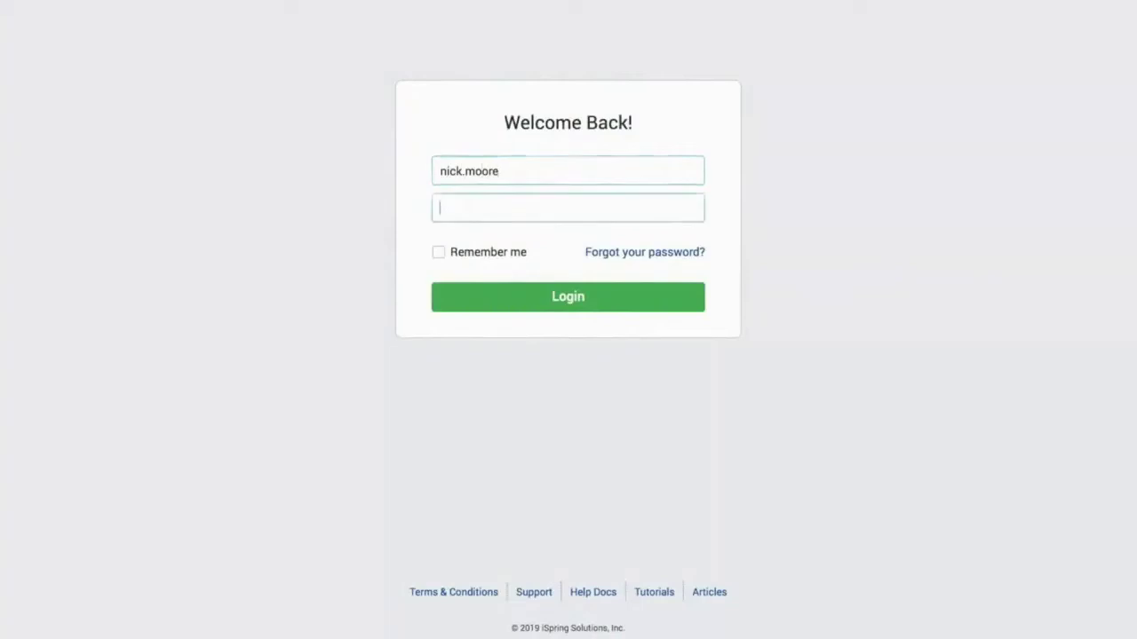
Step: Log in to iSpring Learn with the account password to reach the Dashboard
{"action": "type", "text": "•••"}
{"action": "left_click", "coordinate": [568, 296]}
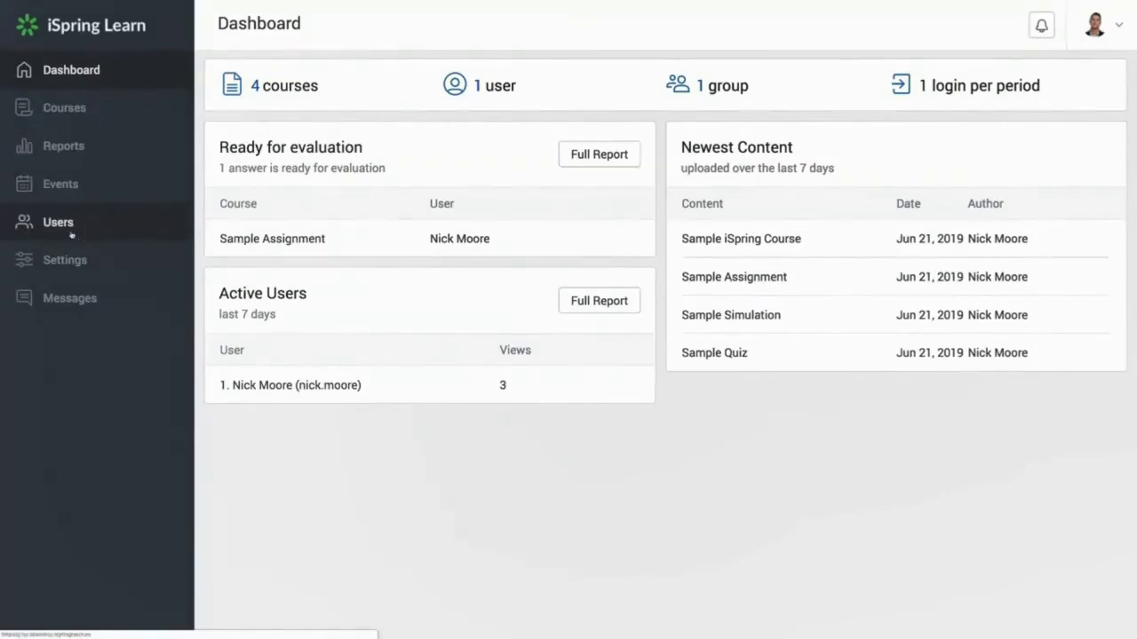
Step: Start a new user account, entering the learner's login name and e-mail address
{"action": "left_click", "coordinate": [72, 234]}
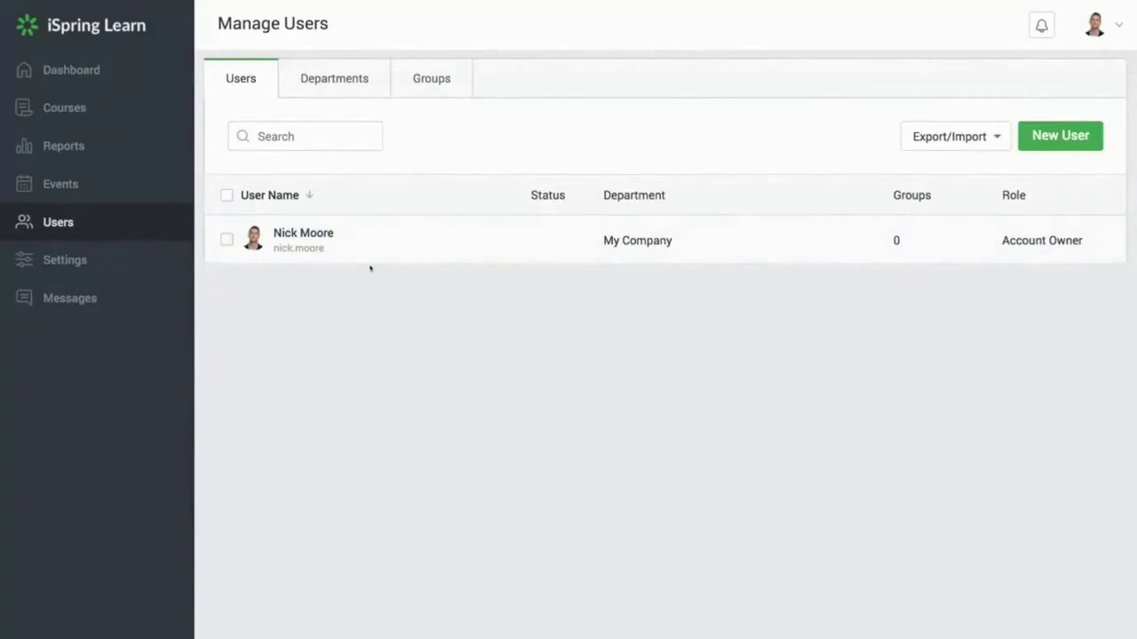
{"action": "left_click", "coordinate": [1040, 139]}
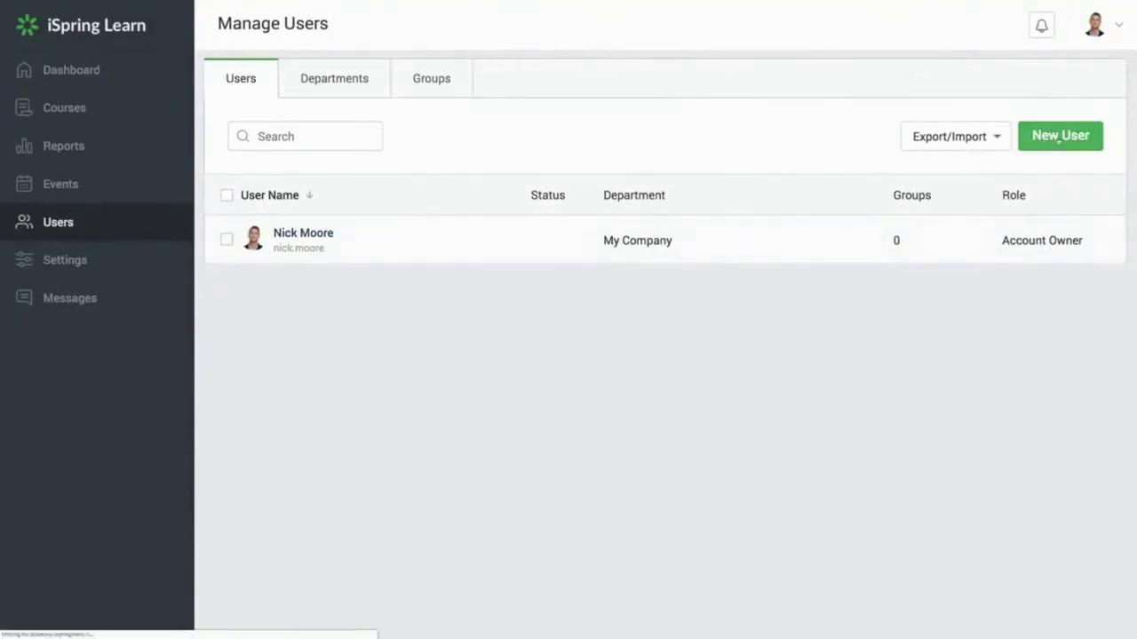
{"action": "left_click", "coordinate": [394, 183]}
{"action": "type", "text": "Leigh Ann B."}
{"action": "key", "text": "Tab"}
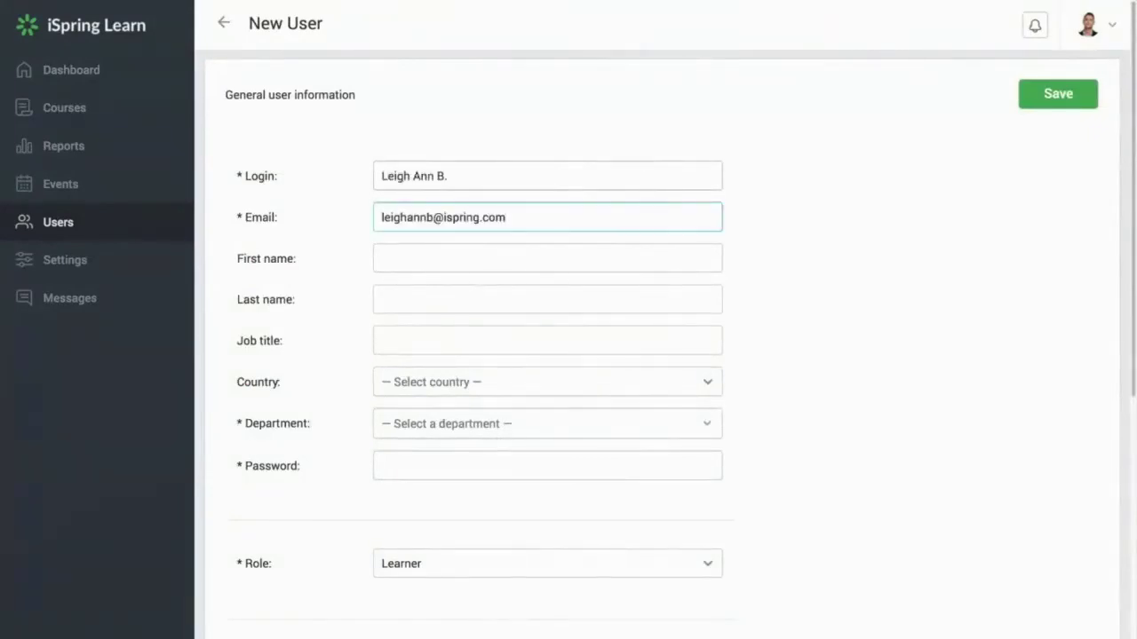
Step: Assign the learner to the My Company department, set a password, and save the account
{"action": "left_click", "coordinate": [444, 424]}
{"action": "left_click", "coordinate": [445, 480]}
{"action": "left_click", "coordinate": [425, 454]}
{"action": "type", "text": "Pass12"}
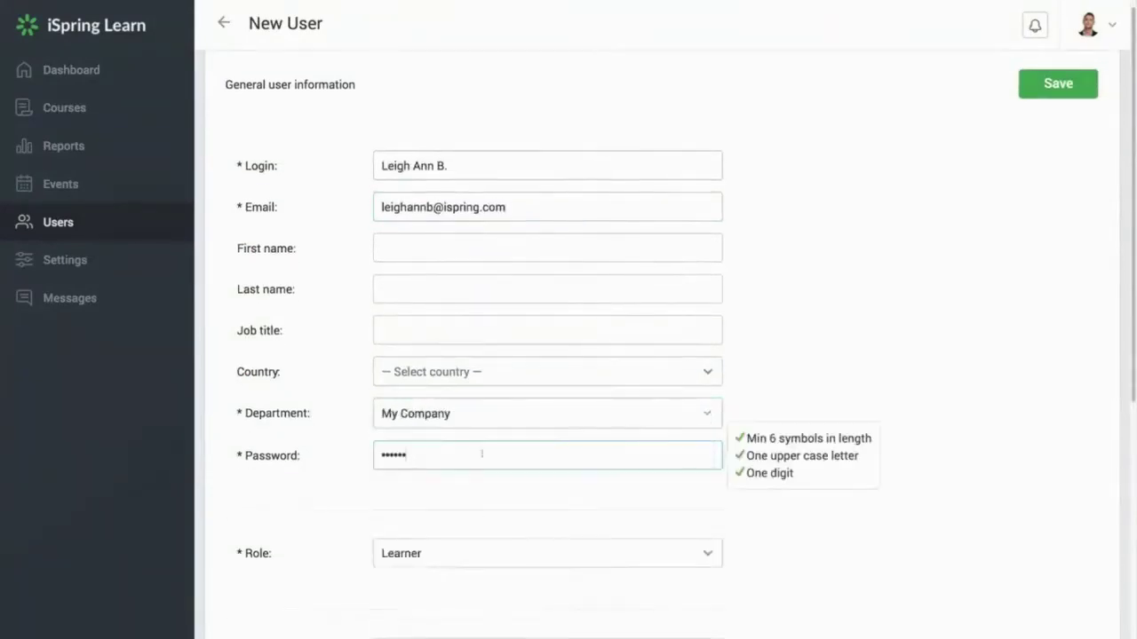
{"action": "left_click", "coordinate": [1045, 83]}
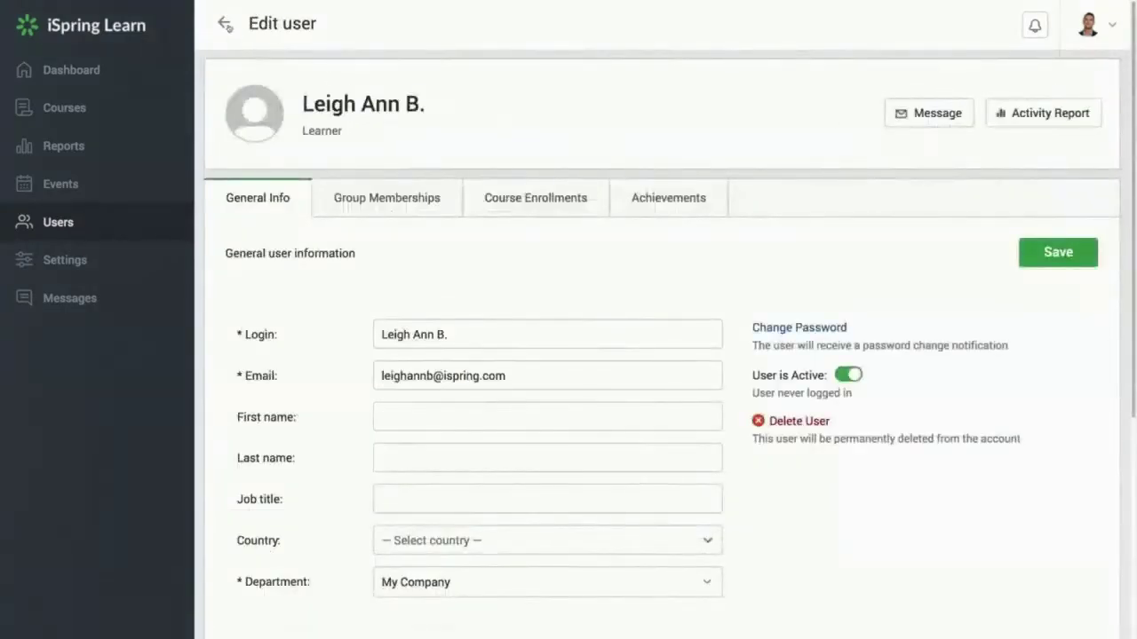
Step: Return to the users list and briefly check the export and import options
{"action": "left_click", "coordinate": [224, 23]}
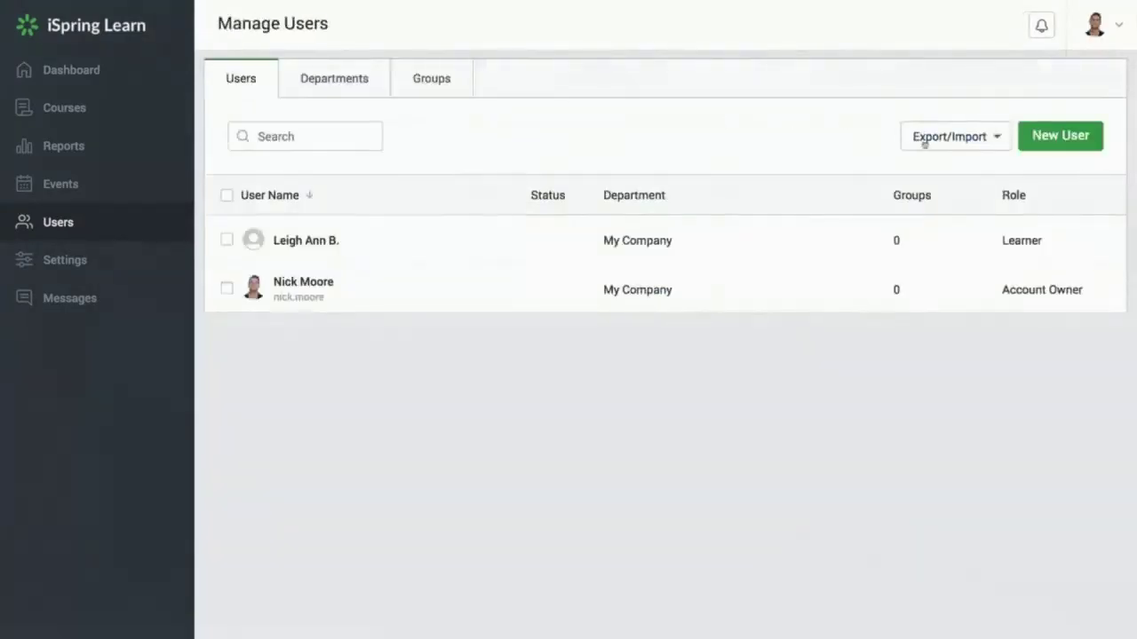
{"action": "left_click", "coordinate": [954, 137]}
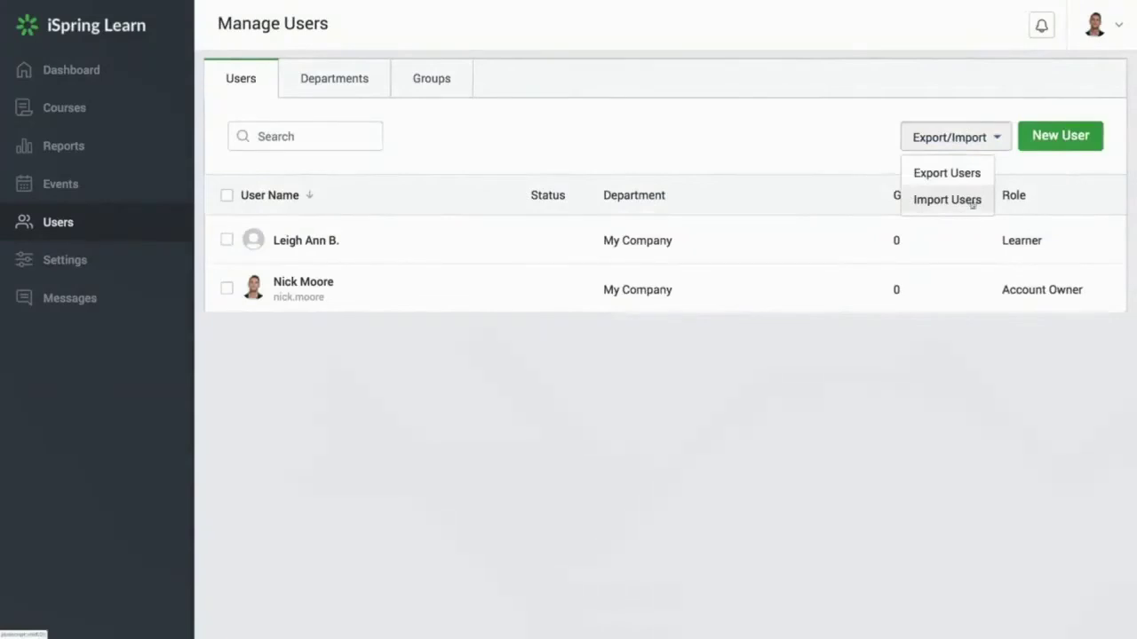
{"action": "left_click", "coordinate": [966, 139]}
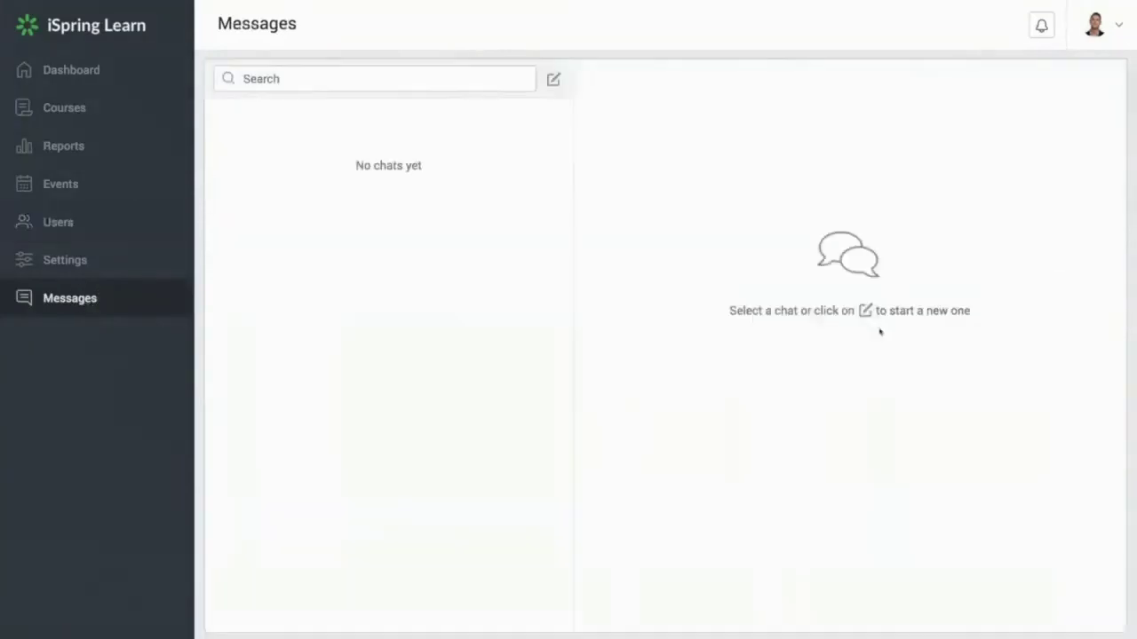
Step: Start a new chat with the new learner and send the message 'Hey!'
{"action": "left_click", "coordinate": [553, 79]}
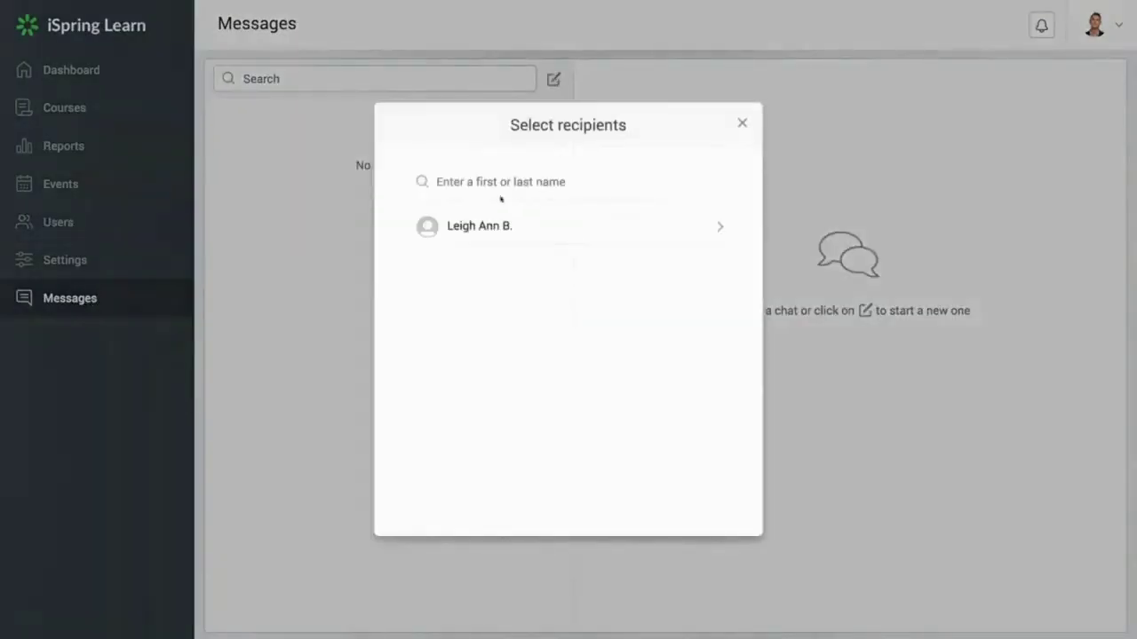
{"action": "left_click", "coordinate": [489, 229]}
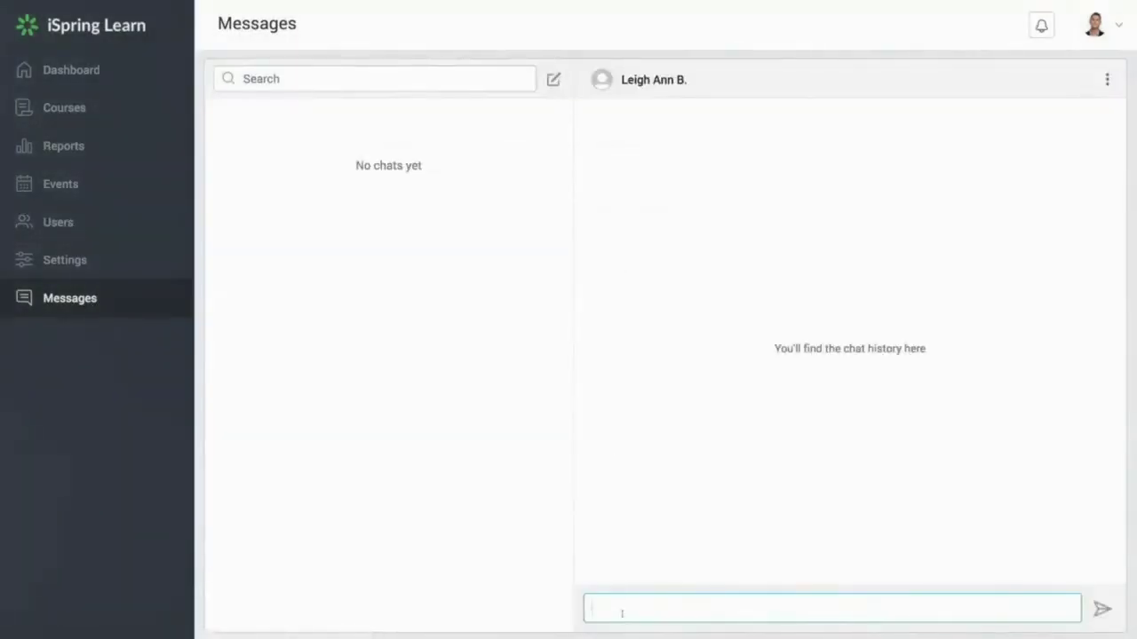
{"action": "type", "text": "Hey!"}
{"action": "left_click", "coordinate": [1101, 610]}
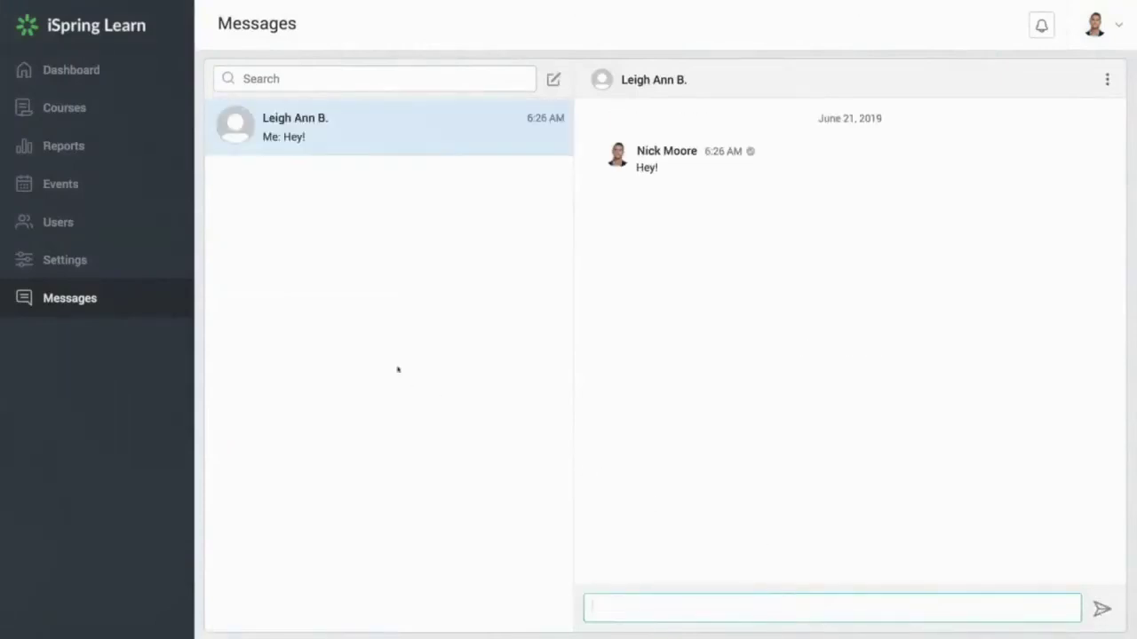
{"action": "left_click", "coordinate": [64, 108]}
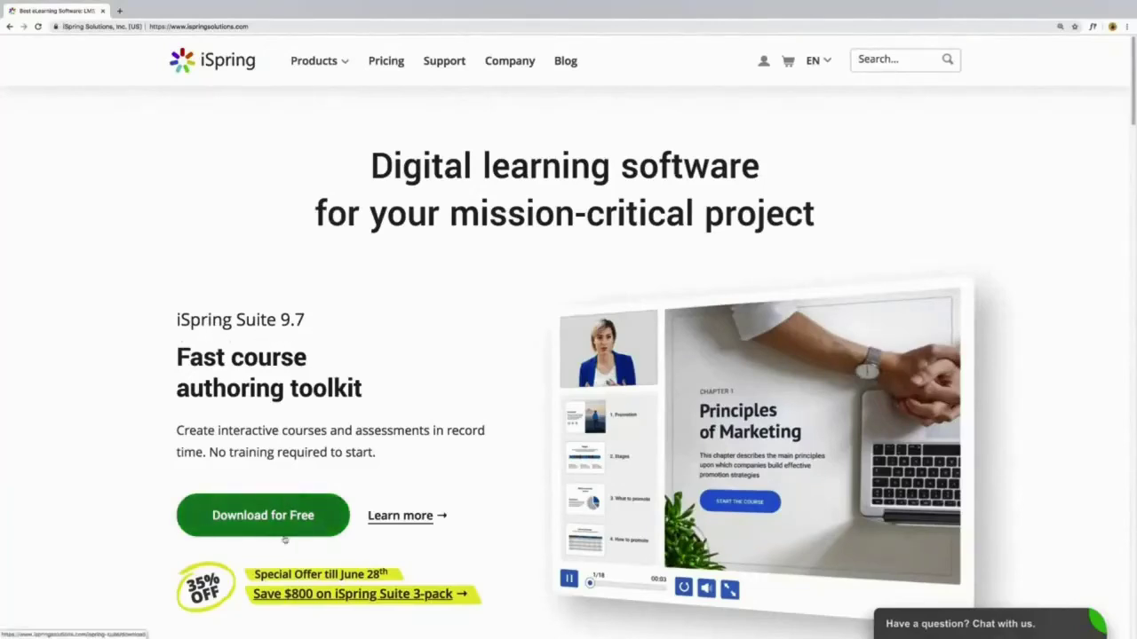
Step: Go to the free iSpring Suite trial download page via Download for Free
{"action": "left_click", "coordinate": [231, 528]}
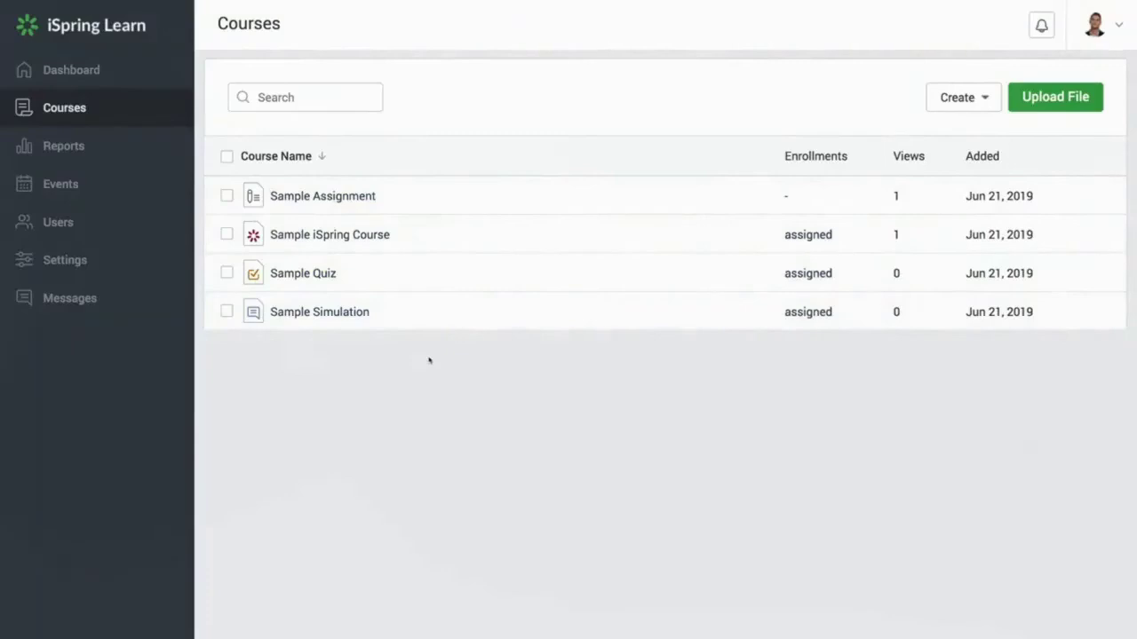
Step: Look at the course upload form and content creation options, closing both unchanged
{"action": "left_click", "coordinate": [1046, 97]}
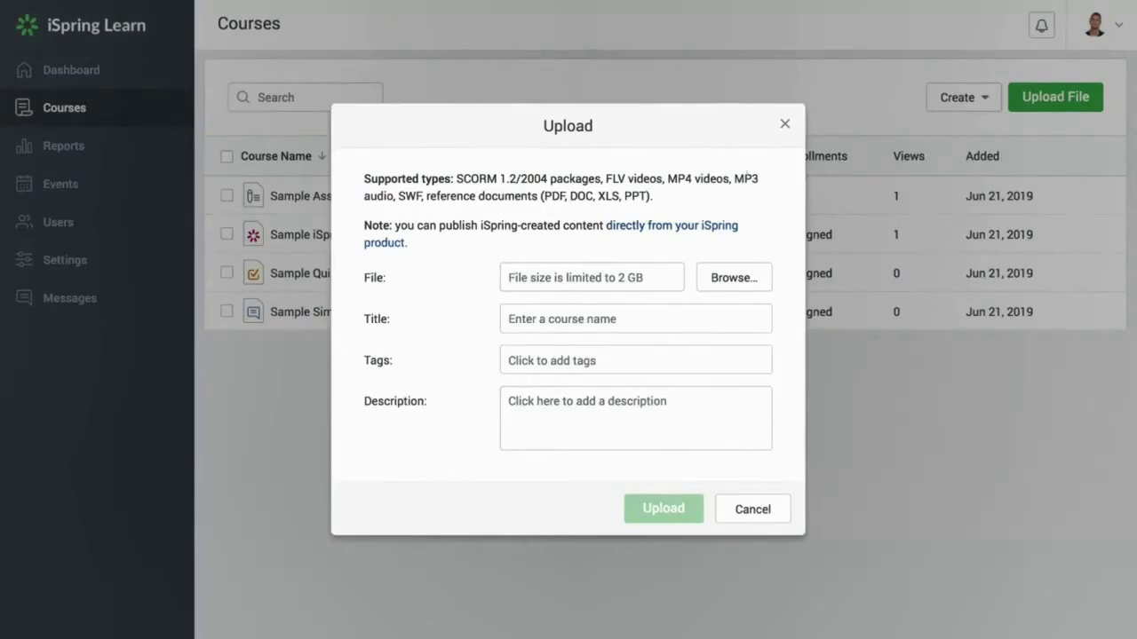
{"action": "left_click", "coordinate": [751, 508]}
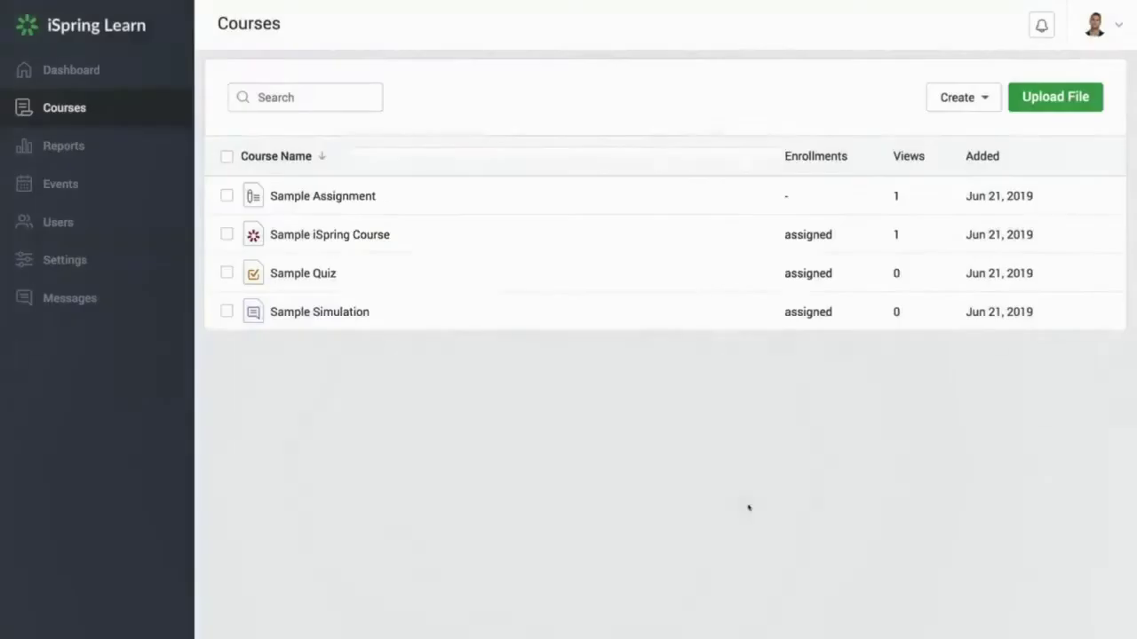
{"action": "left_click", "coordinate": [976, 98]}
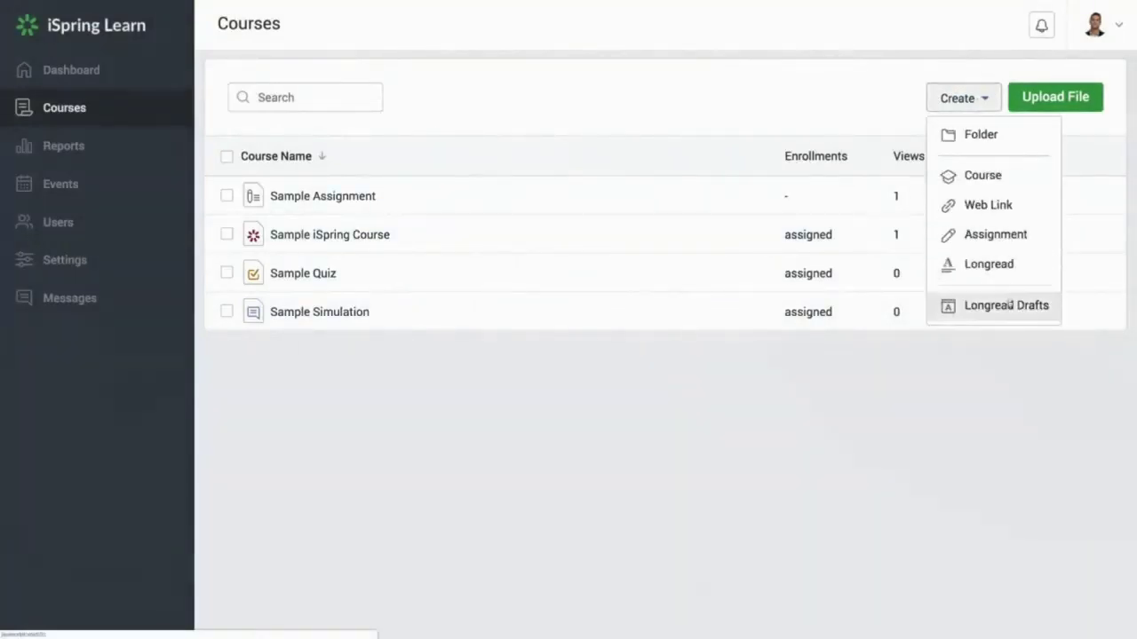
{"action": "left_click", "coordinate": [969, 98]}
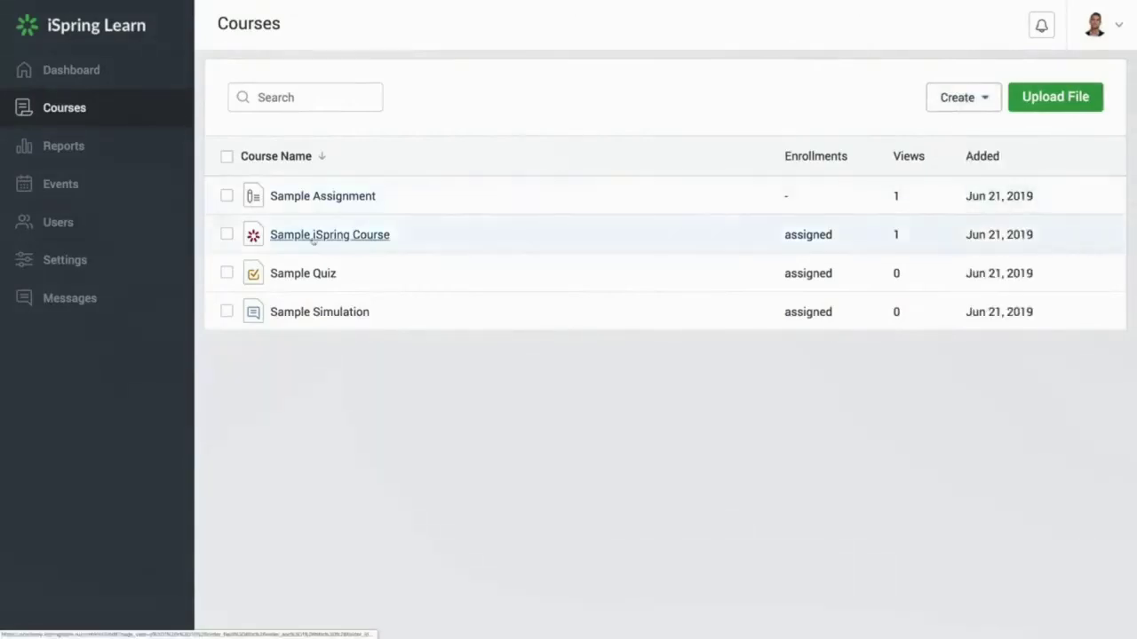
Step: Enroll the new learner in the Sample iSpring Course with an unlimited due date
{"action": "left_click", "coordinate": [226, 234]}
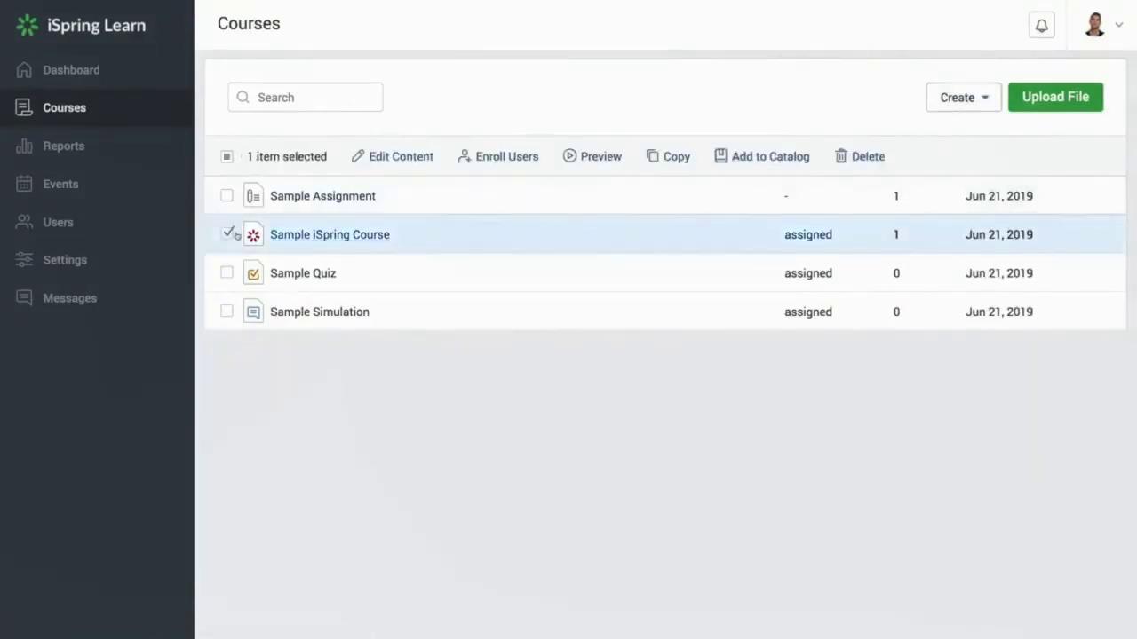
{"action": "left_click", "coordinate": [484, 156]}
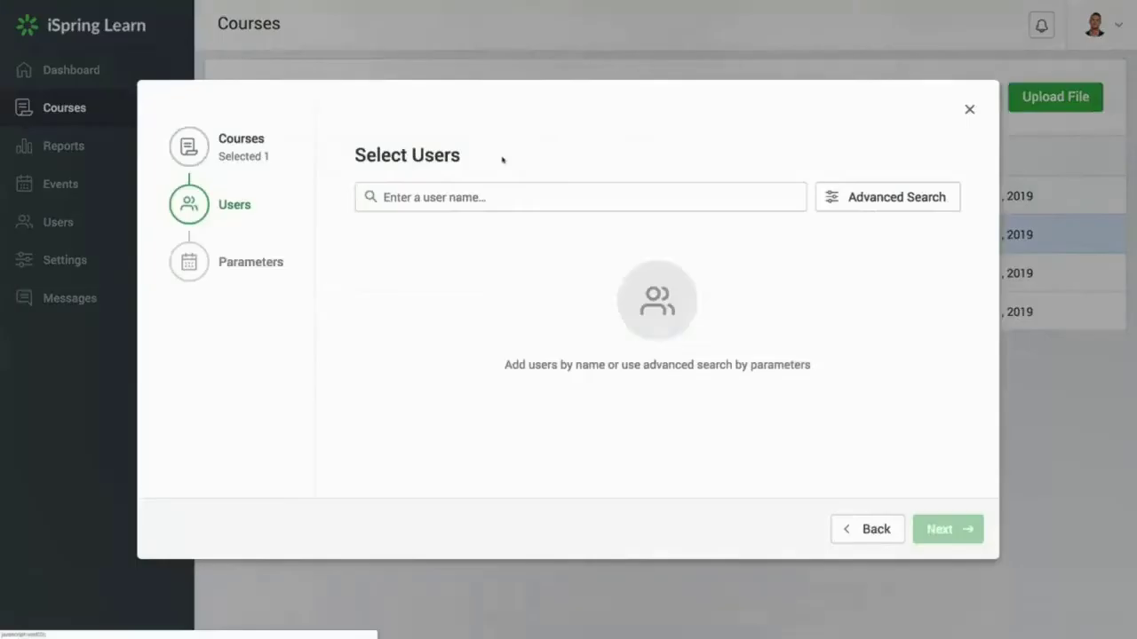
{"action": "type", "text": "Le"}
{"action": "left_click", "coordinate": [400, 233]}
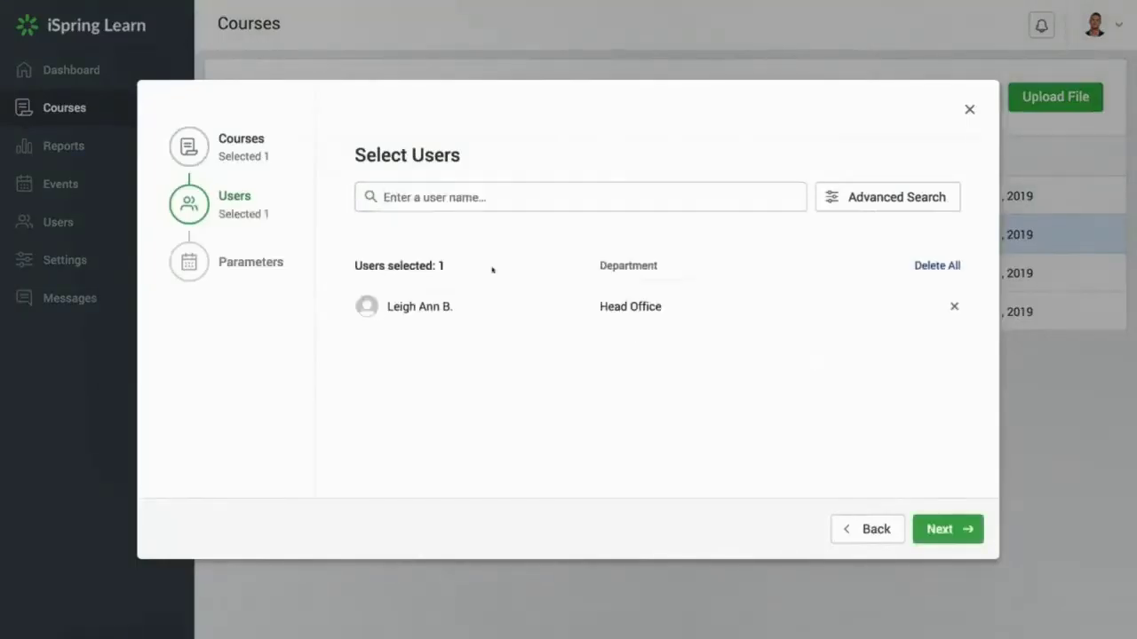
{"action": "left_click", "coordinate": [954, 531]}
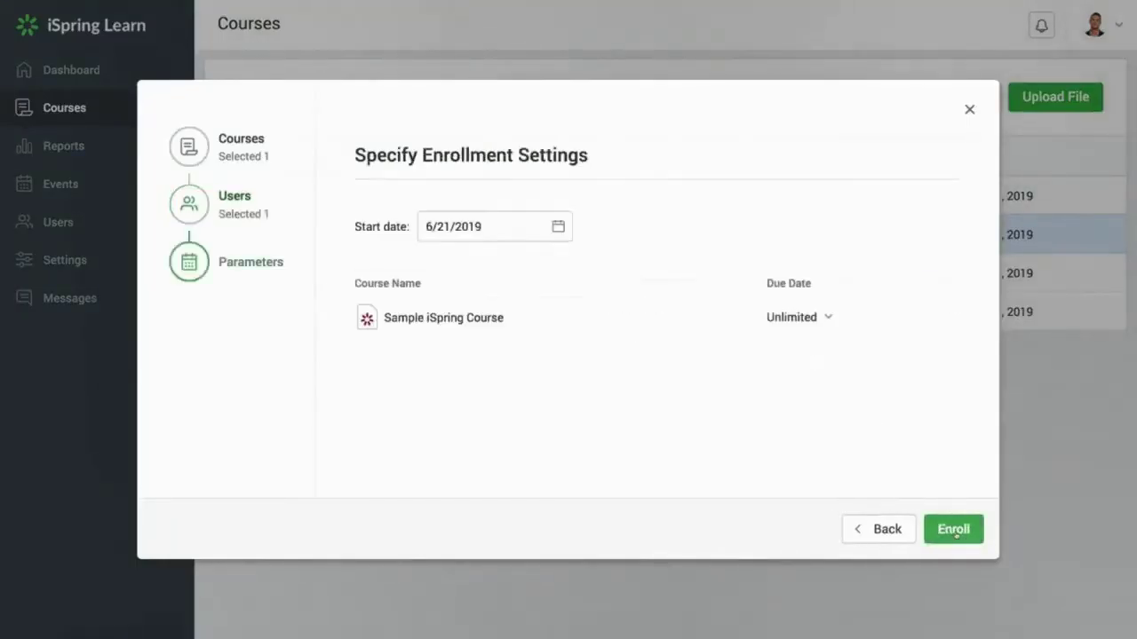
{"action": "left_click", "coordinate": [954, 531]}
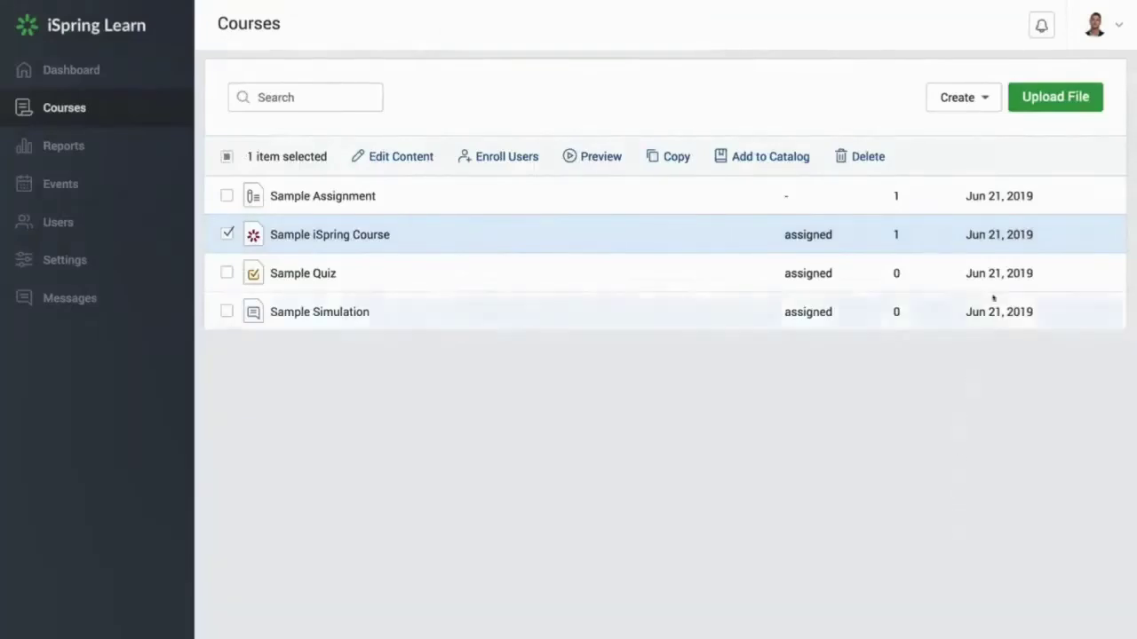
{"action": "left_click", "coordinate": [1114, 31]}
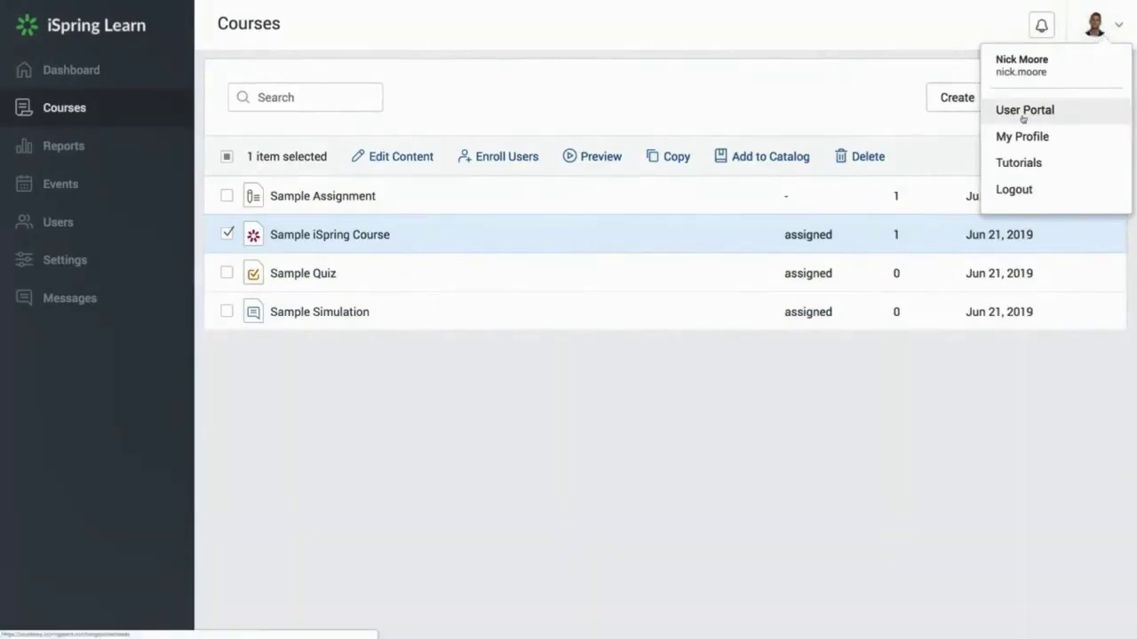
Step: In the User Portal, launch the Sample iSpring Course and view Chapter I
{"action": "left_click", "coordinate": [1053, 114]}
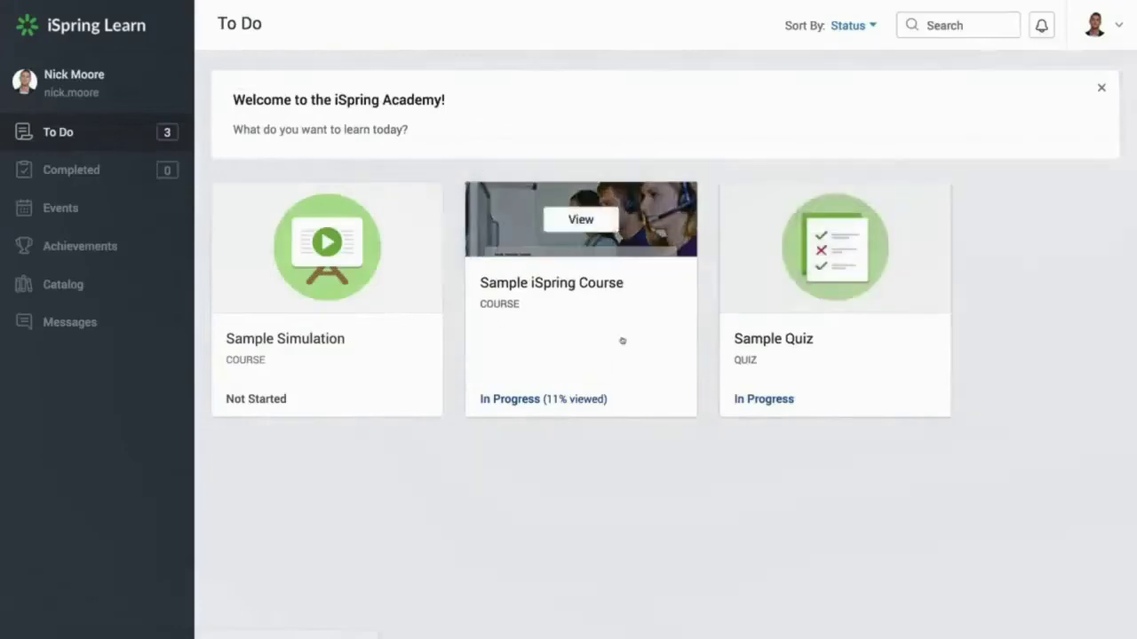
{"action": "left_click", "coordinate": [623, 334]}
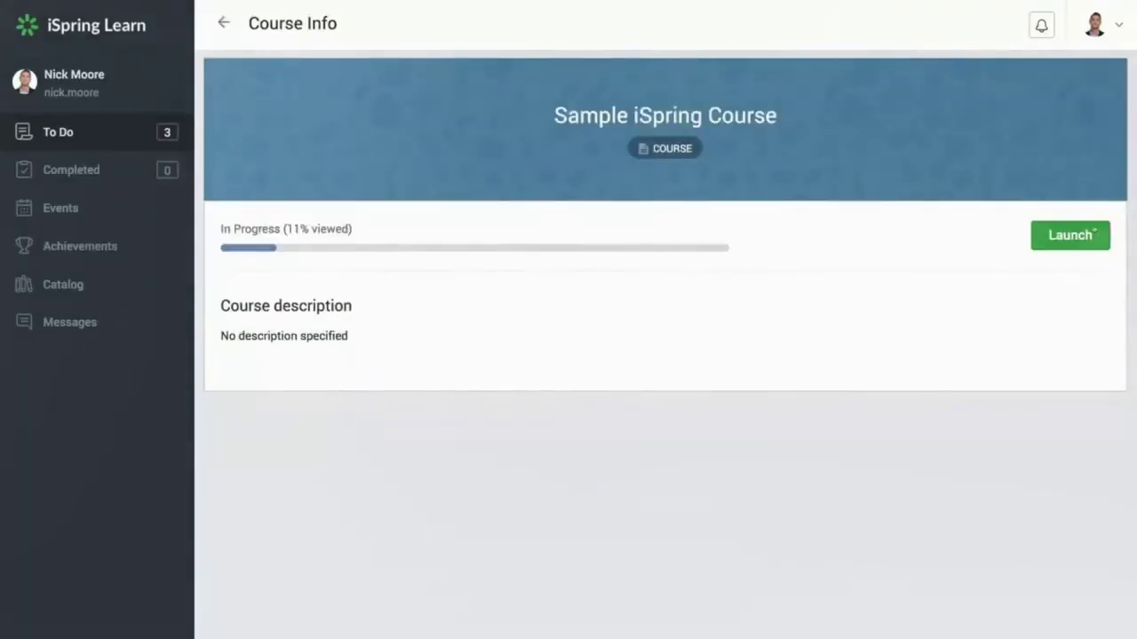
{"action": "left_click", "coordinate": [1070, 236]}
{"action": "left_click", "coordinate": [558, 362]}
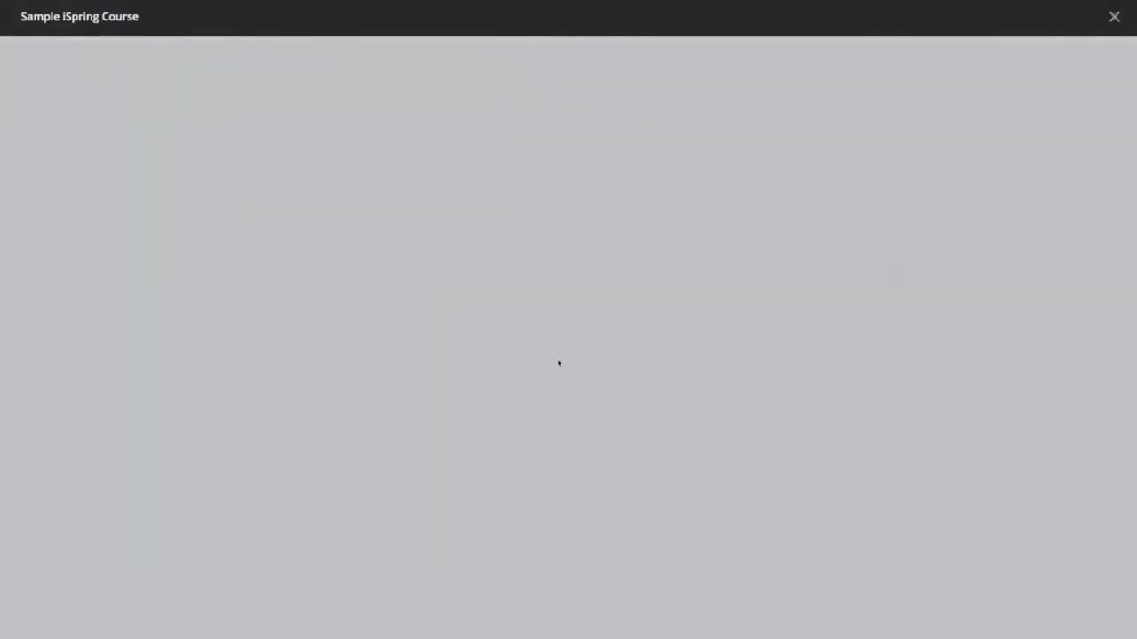
{"action": "left_click", "coordinate": [367, 500]}
{"action": "left_click", "coordinate": [341, 263]}
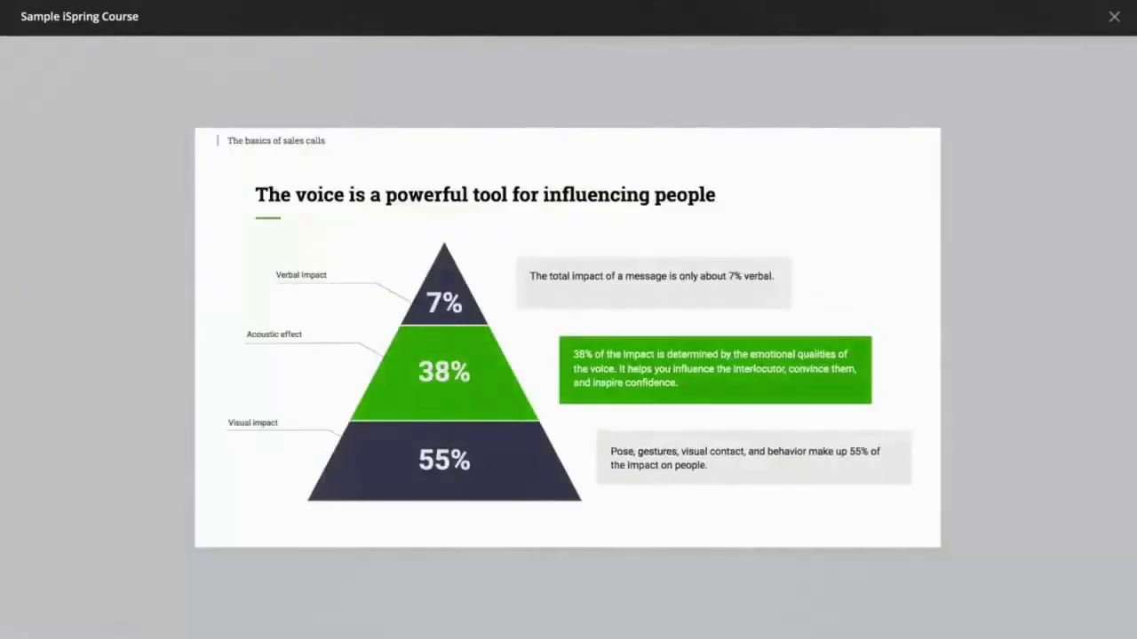
Step: Stop viewing the course at 21% progress and switch back to the Administrator Portal
{"action": "left_click", "coordinate": [1114, 16]}
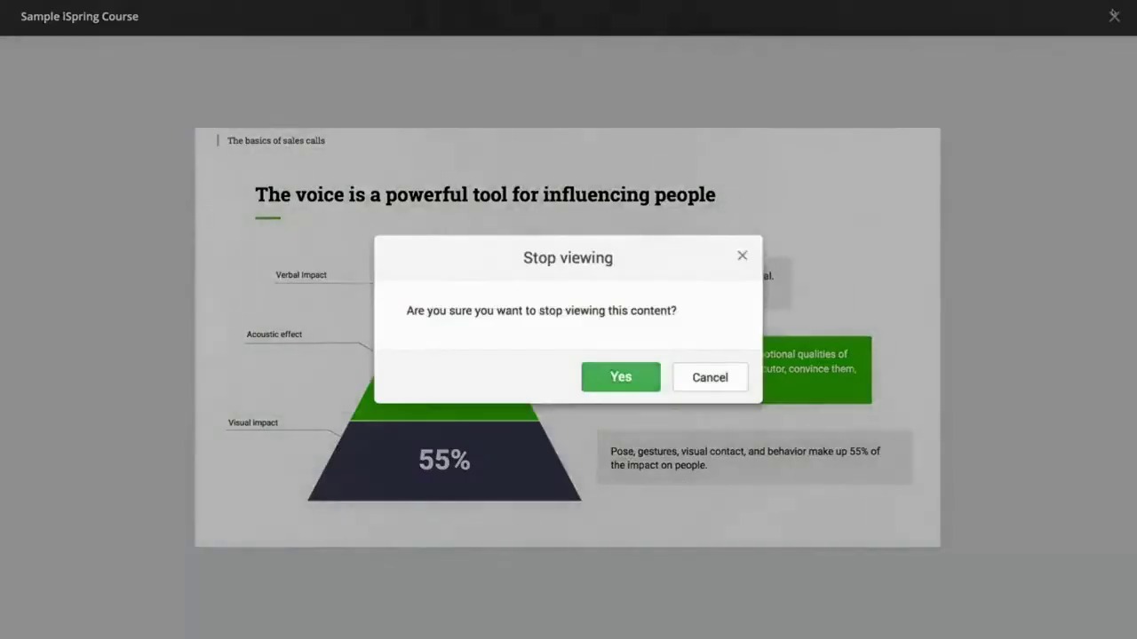
{"action": "left_click", "coordinate": [623, 376]}
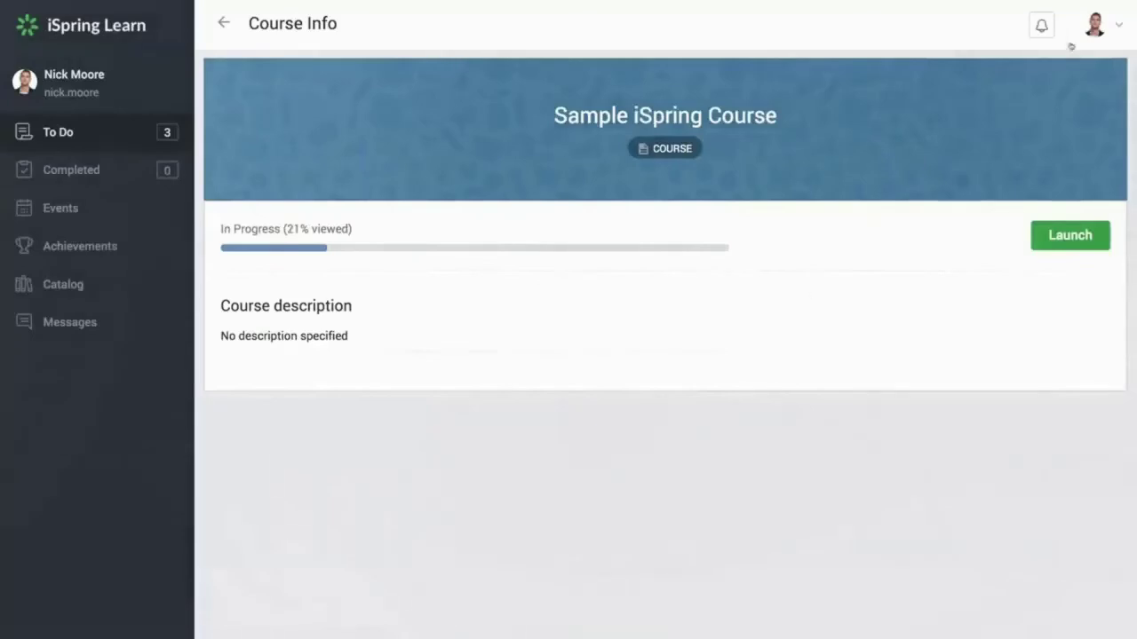
{"action": "left_click", "coordinate": [1097, 29]}
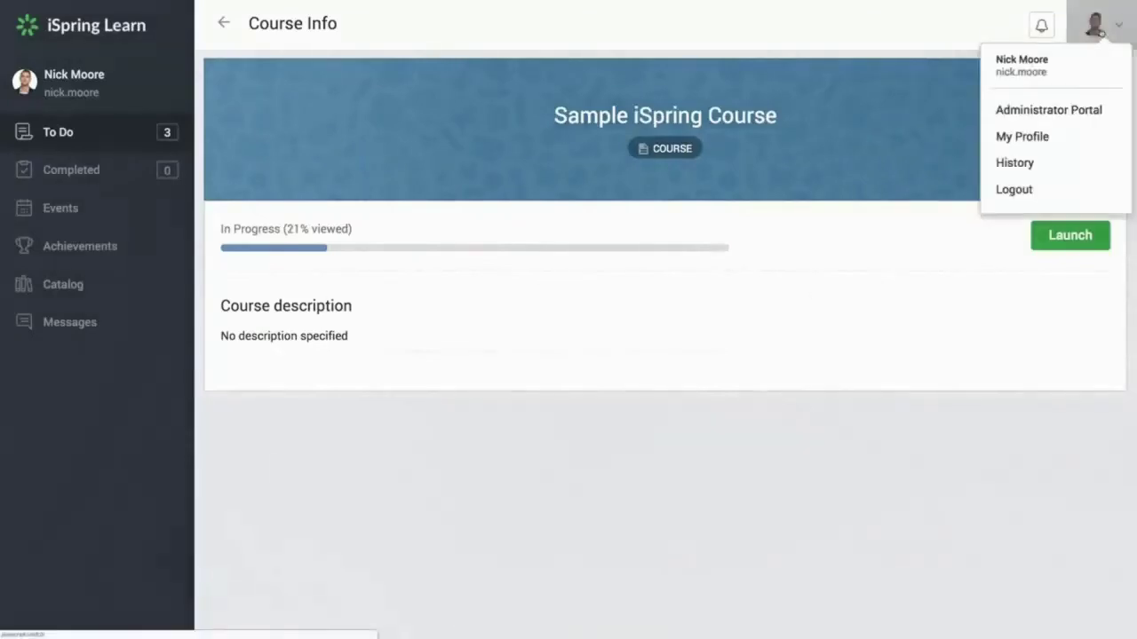
{"action": "left_click", "coordinate": [1030, 112]}
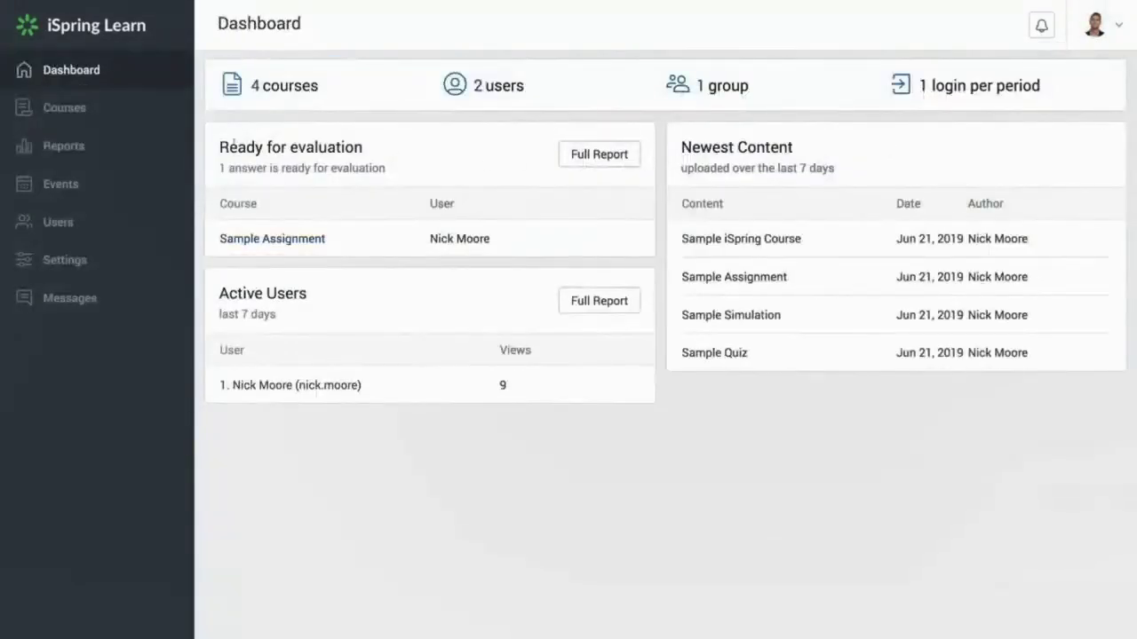
Step: Run a Progress Achievement report on the Sample iSpring Course for department Sample Company, LLC
{"action": "left_click", "coordinate": [63, 146]}
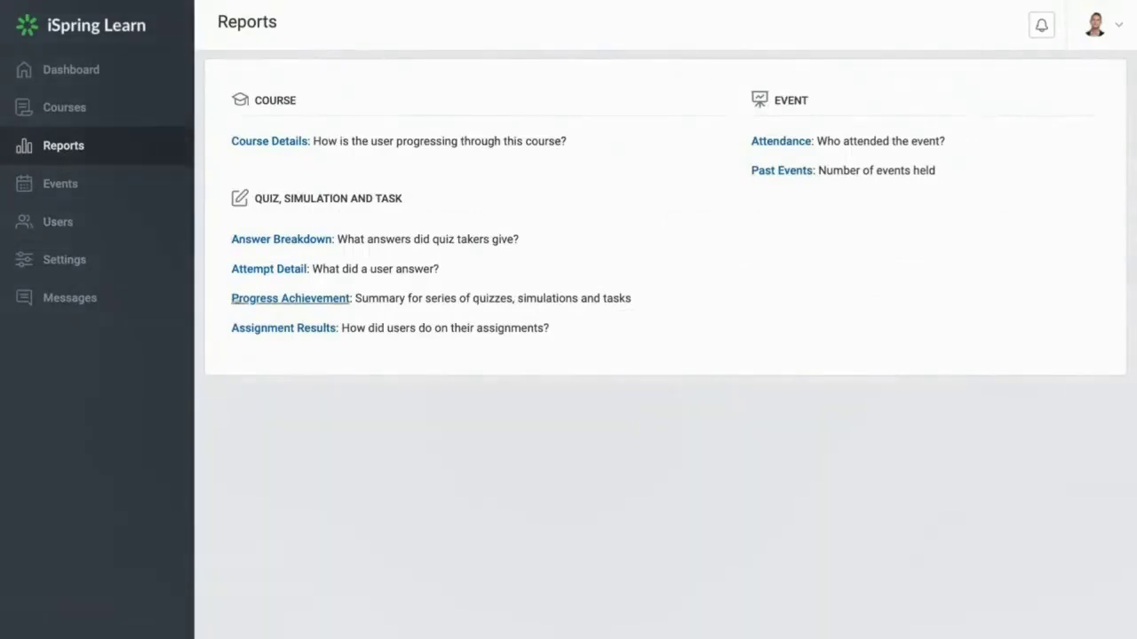
{"action": "left_click", "coordinate": [241, 302]}
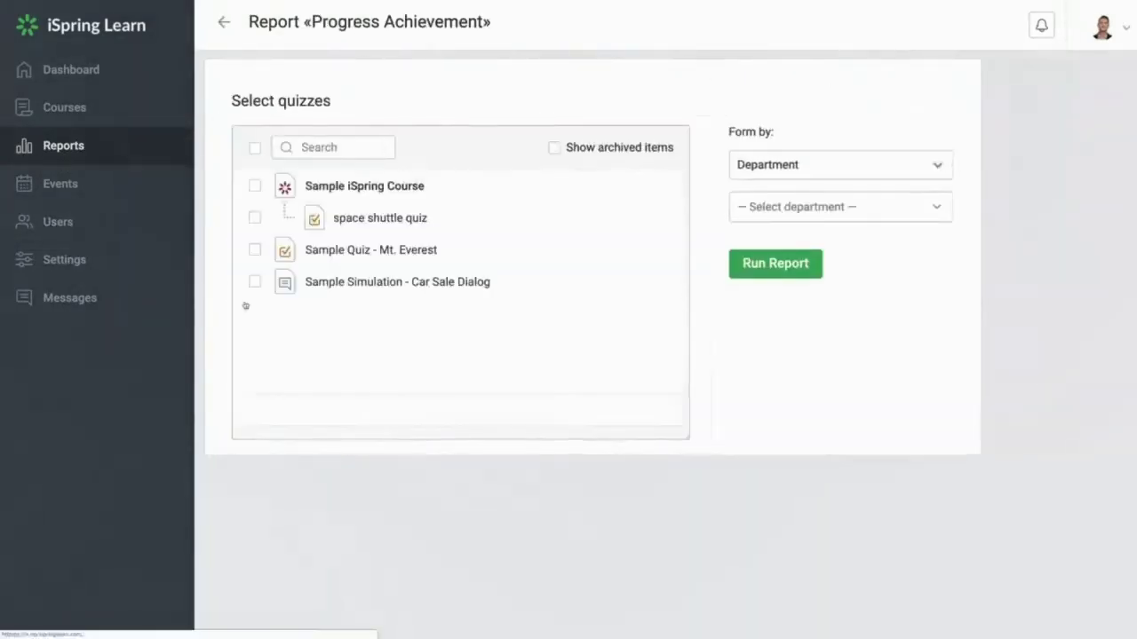
{"action": "left_click", "coordinate": [255, 186]}
{"action": "left_click", "coordinate": [786, 210]}
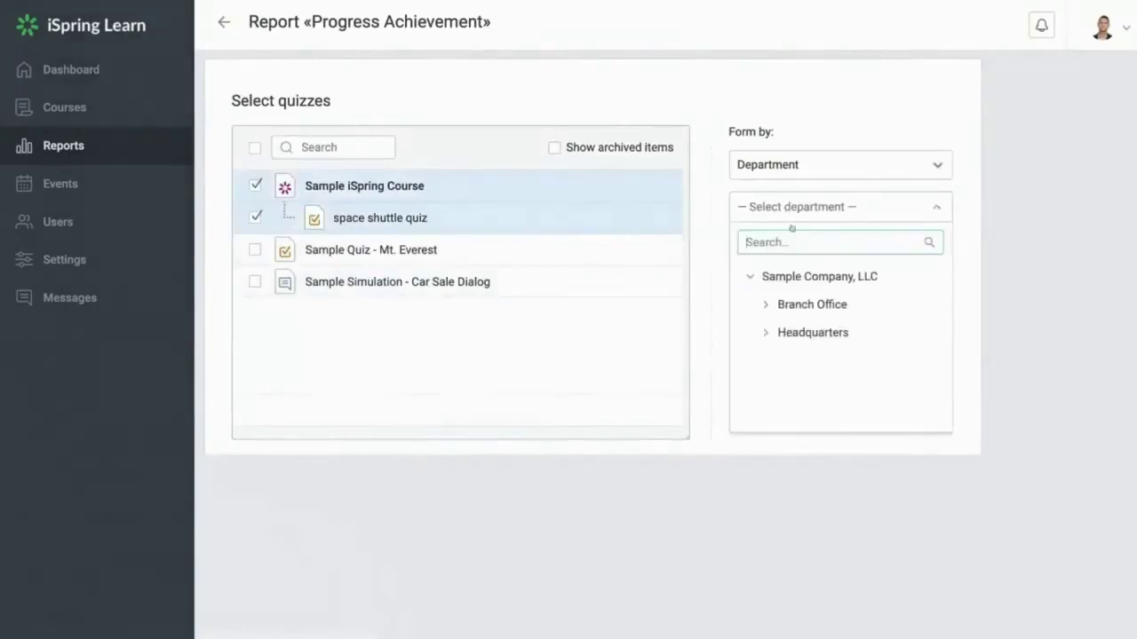
{"action": "left_click", "coordinate": [791, 272]}
{"action": "left_click", "coordinate": [790, 275]}
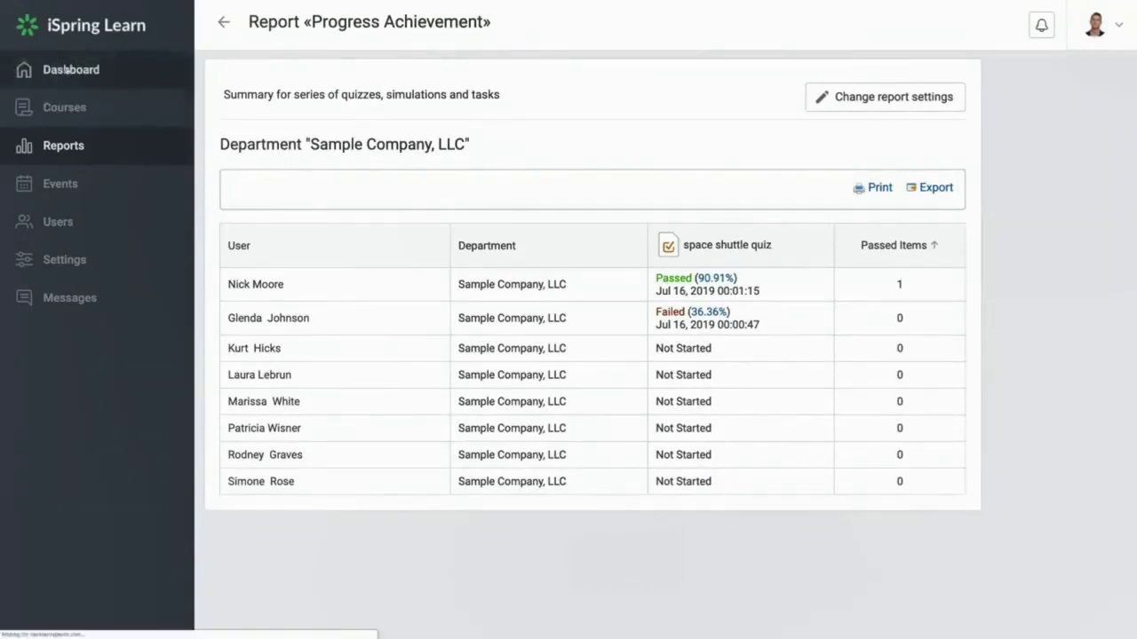
{"action": "left_click", "coordinate": [82, 73]}
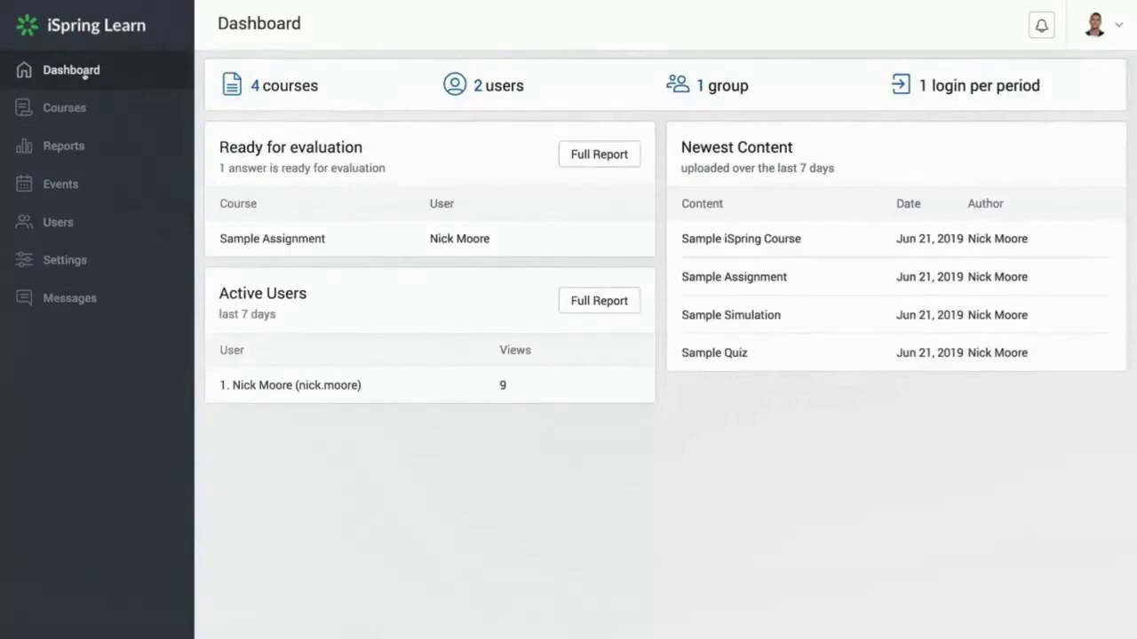